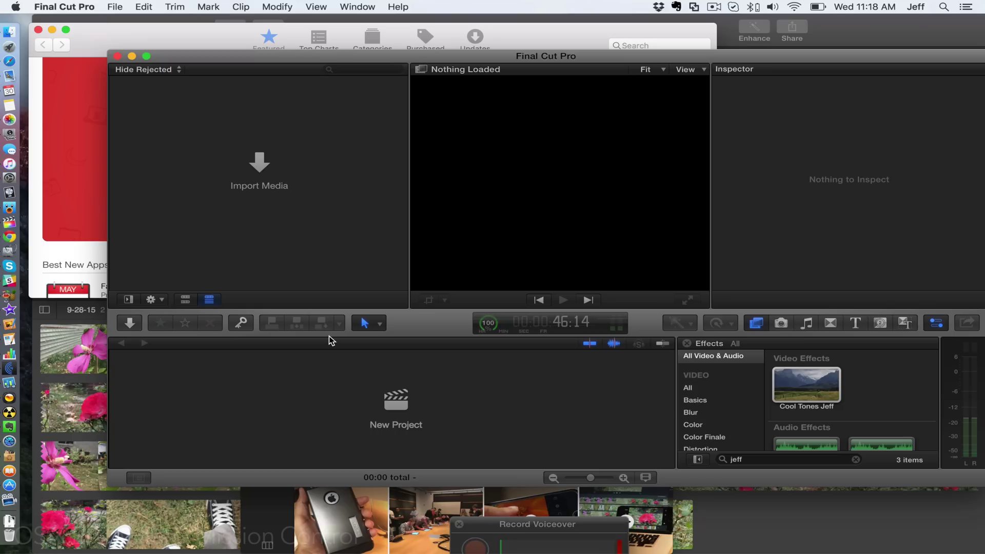
Open Mission Control with Control+Up to spread out Final Cut Pro, iBooks, Slack and iTunes windows.
key("ctrl+Up")
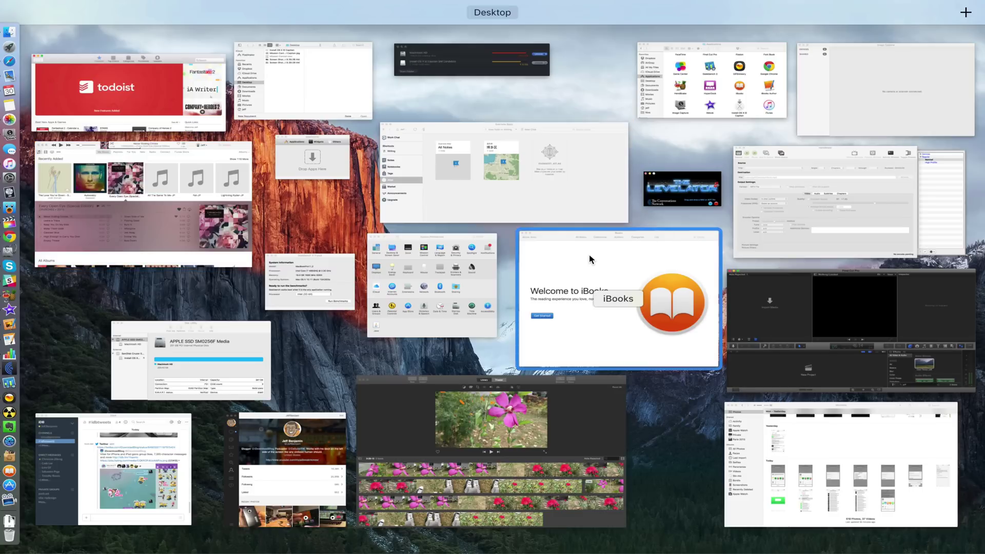
left_click(340, 186)
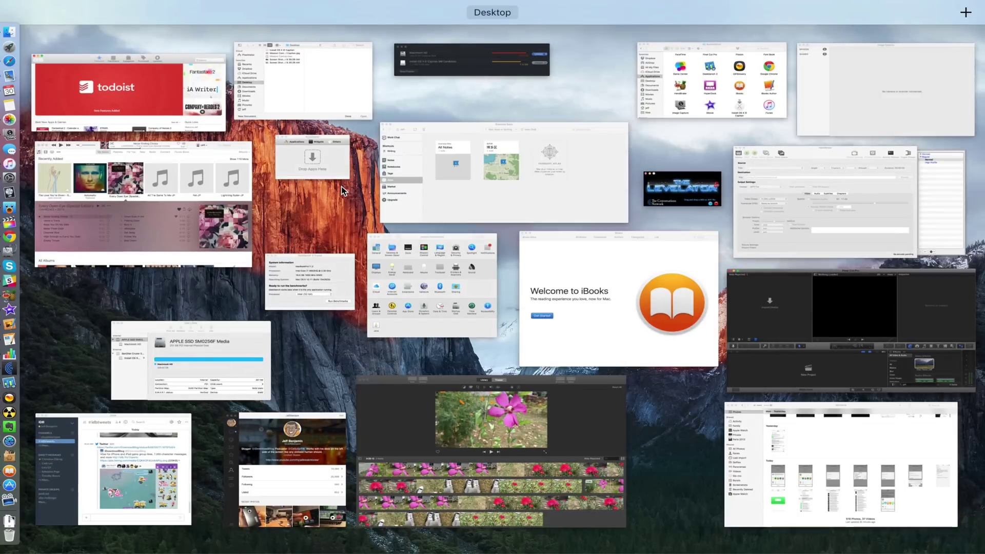
key("ctrl+Up")
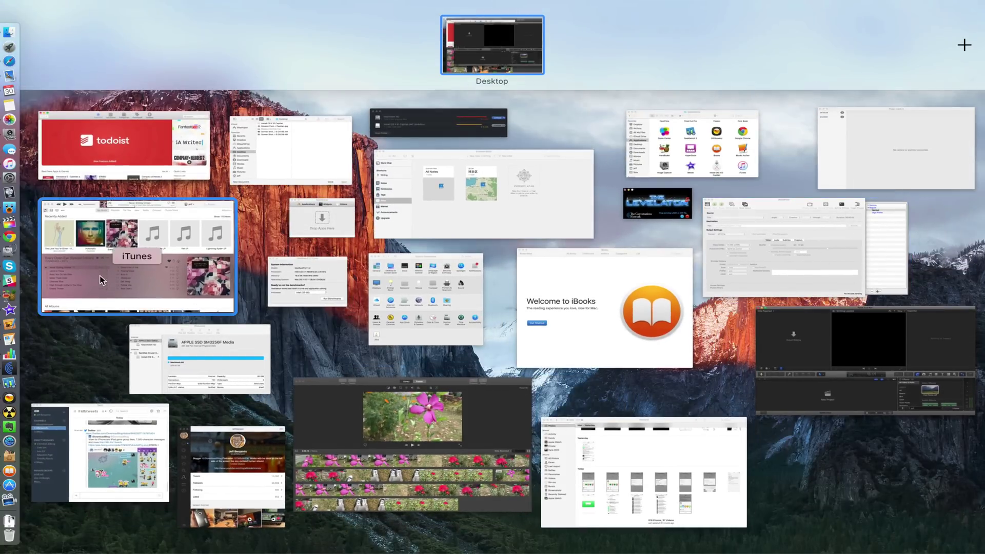
left_click(740, 290)
key("ctrl+Up")
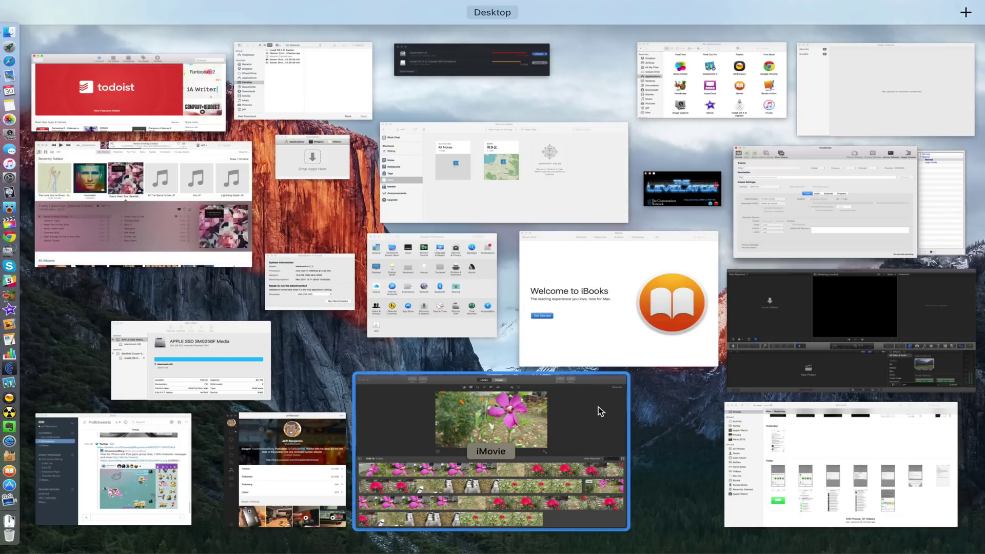
Pick the App Store thumbnail from Mission Control three times, leaving it in front on its Featured page.
mouse_move(614, 3)
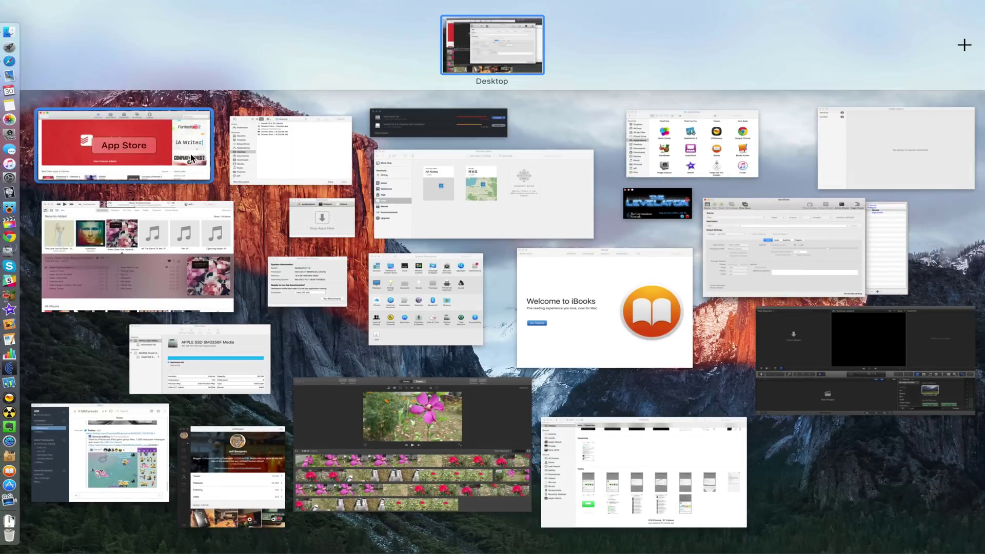
left_click(165, 141)
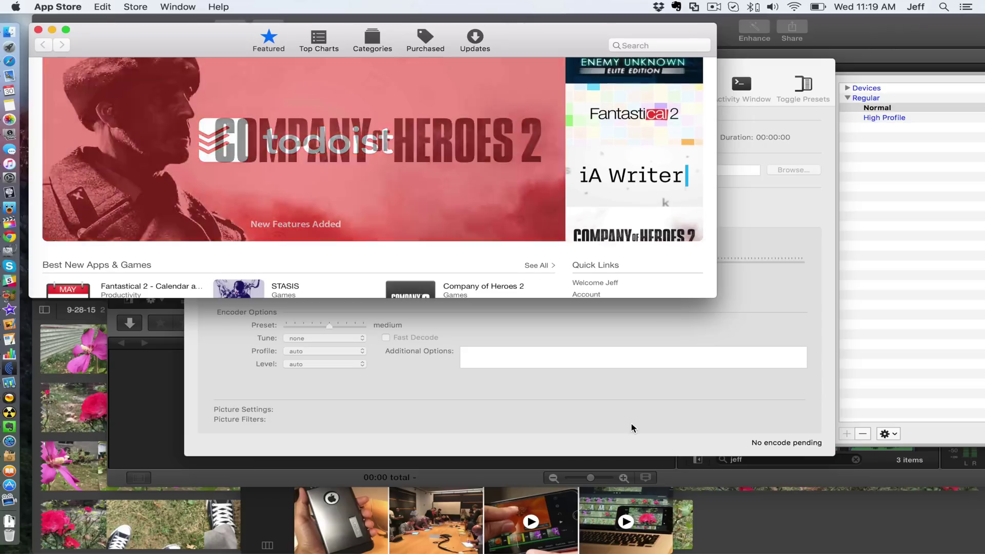
key("ctrl+Up")
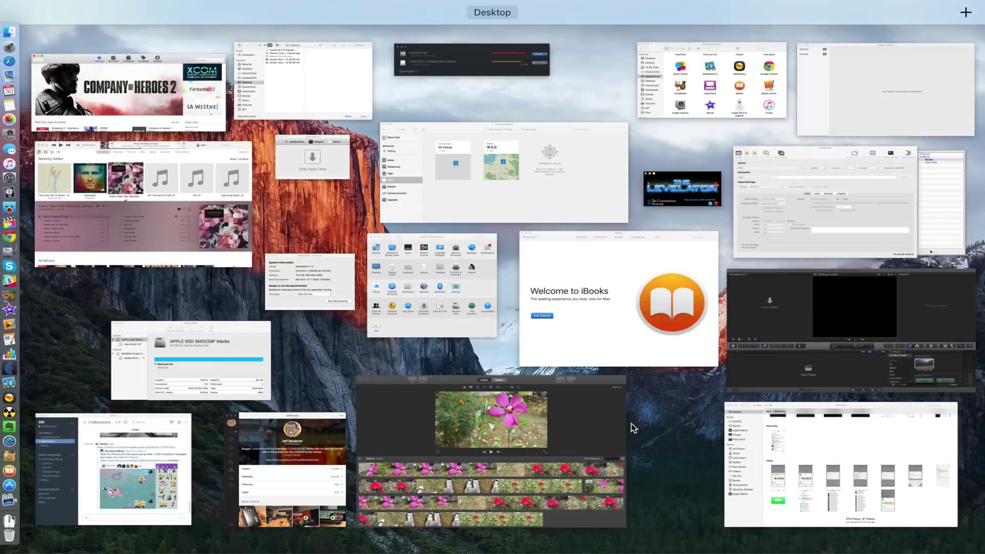
left_click(210, 109)
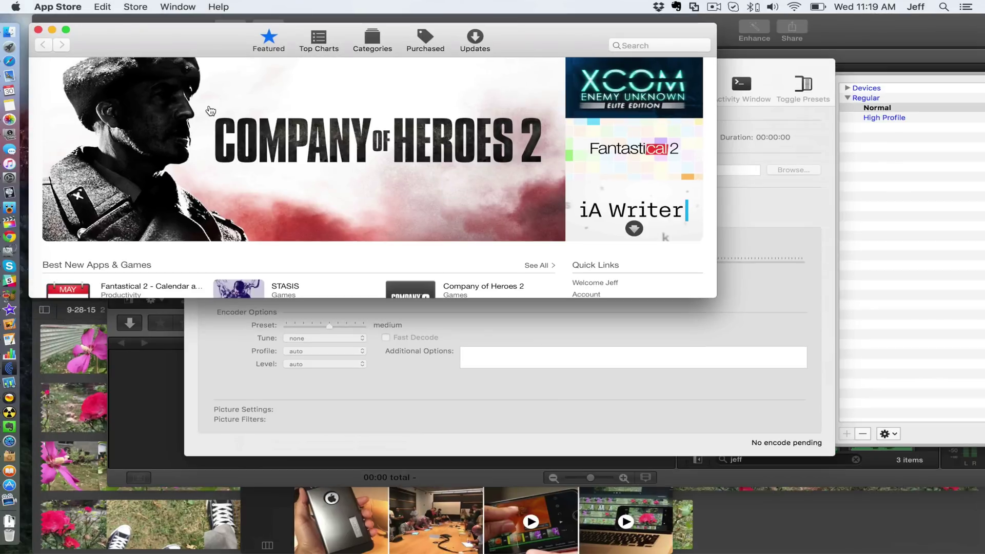
key("ctrl+Up")
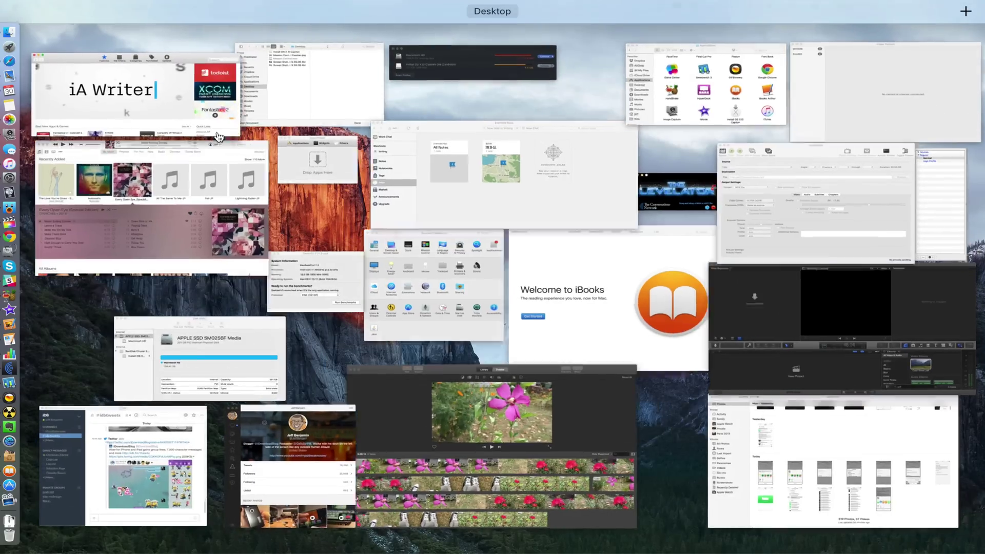
left_click(217, 131)
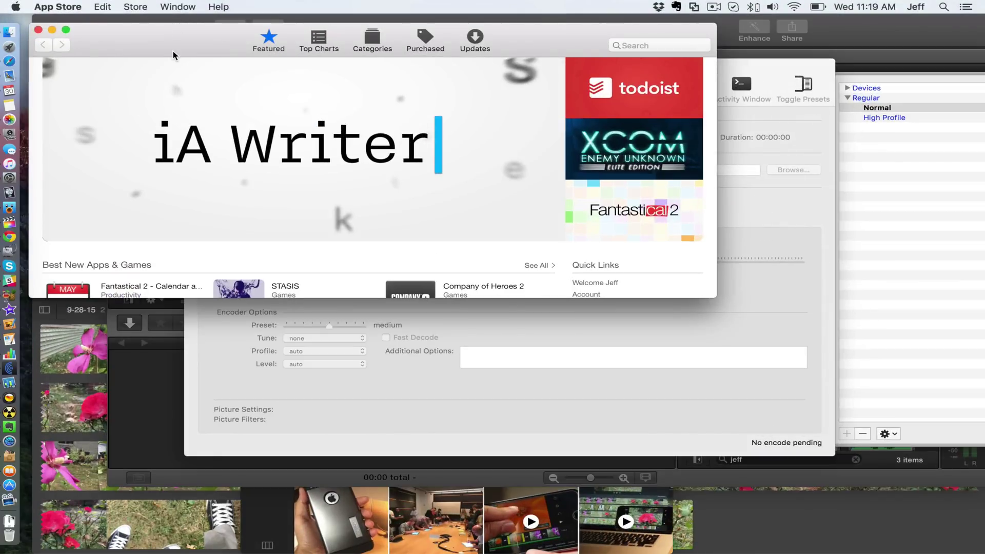
Move the App Store window to the lower right, then bring it forward again via Mission Control.
left_click_drag(162, 33, 611, 324)
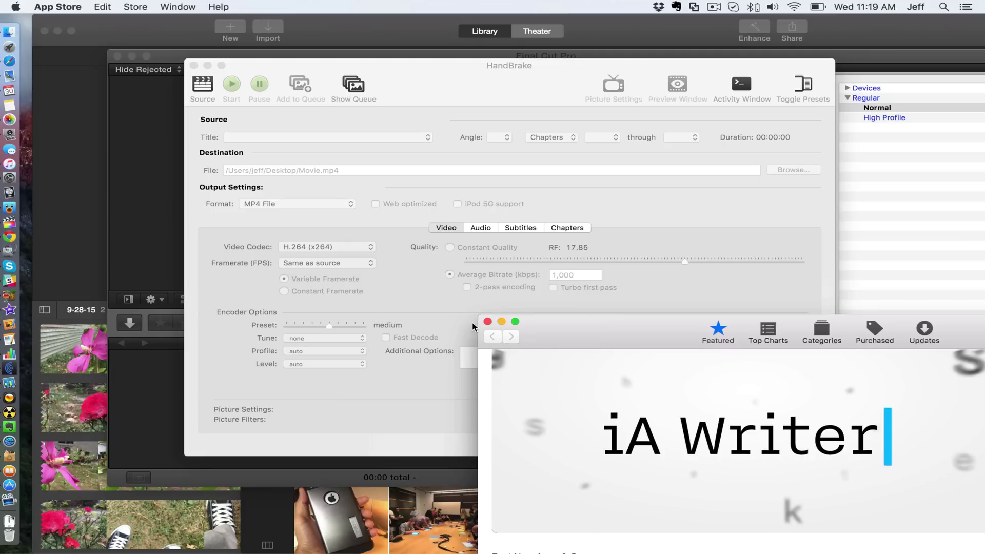
key("ctrl+Up")
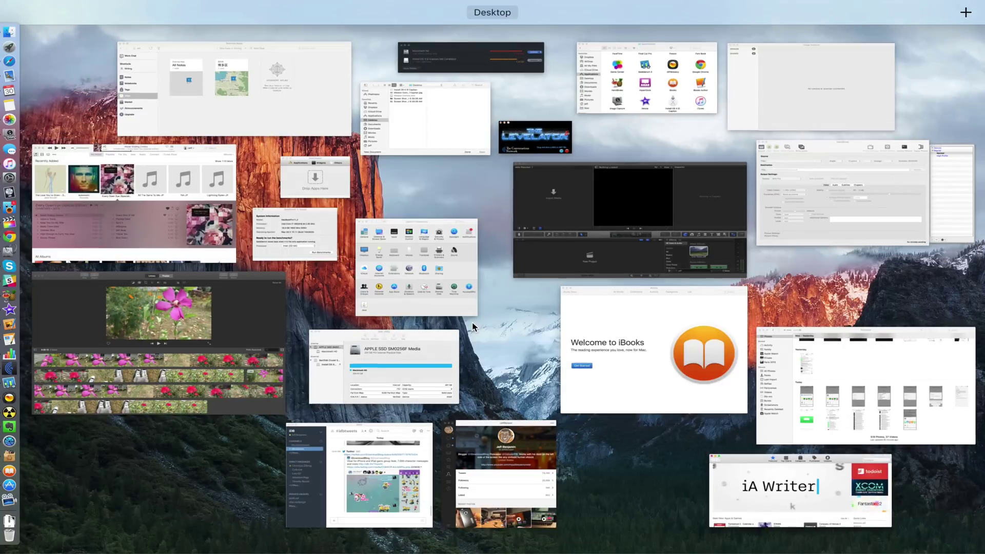
left_click(806, 510)
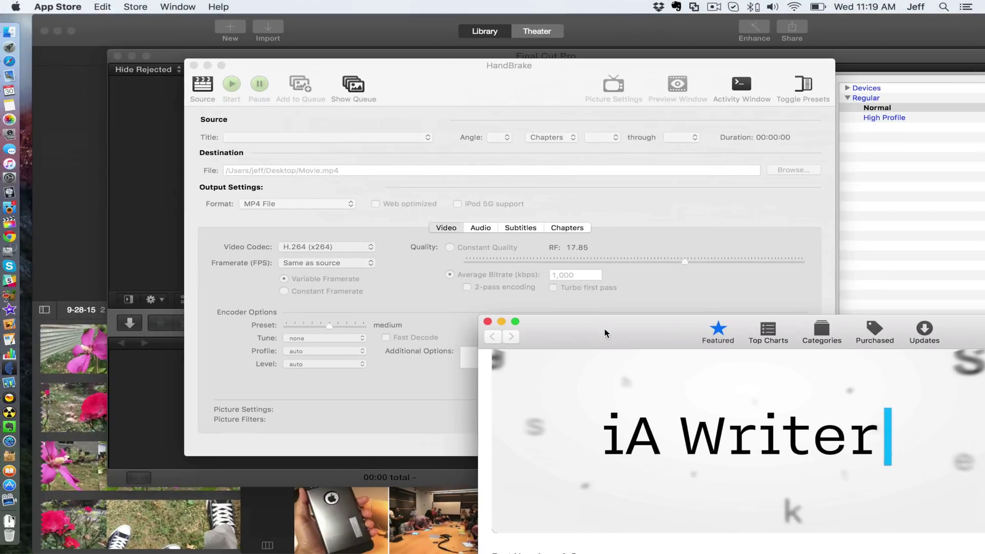
Move the App Store window toward the centre and into a new Desktop 2 space.
left_click_drag(610, 335, 564, 69)
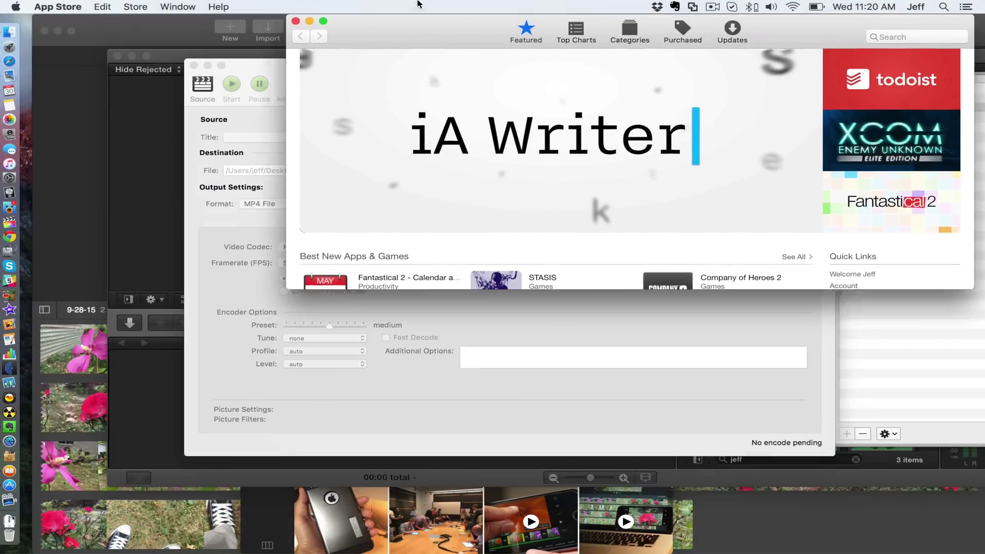
key("ctrl+Up")
left_click_drag(546, 36, 965, 44)
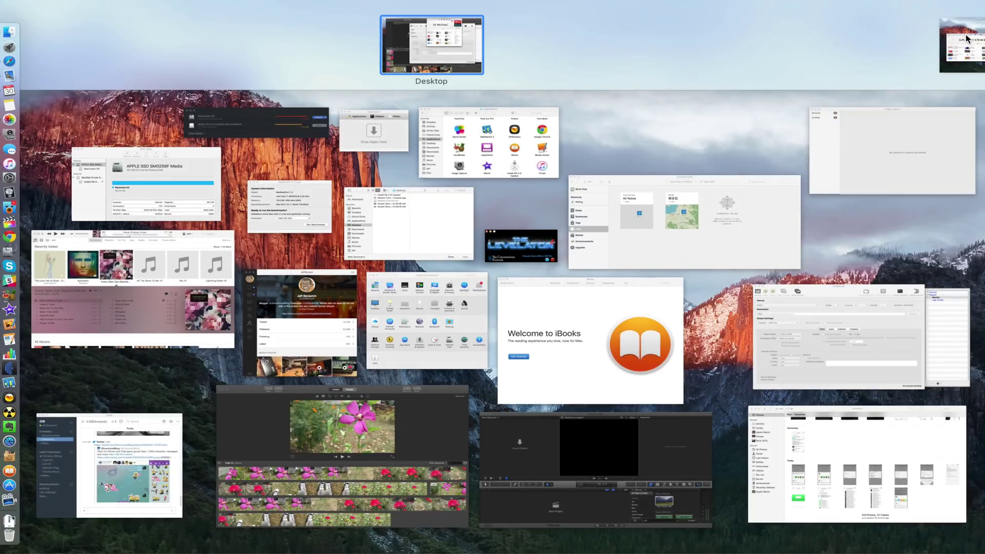
mouse_move(579, 44)
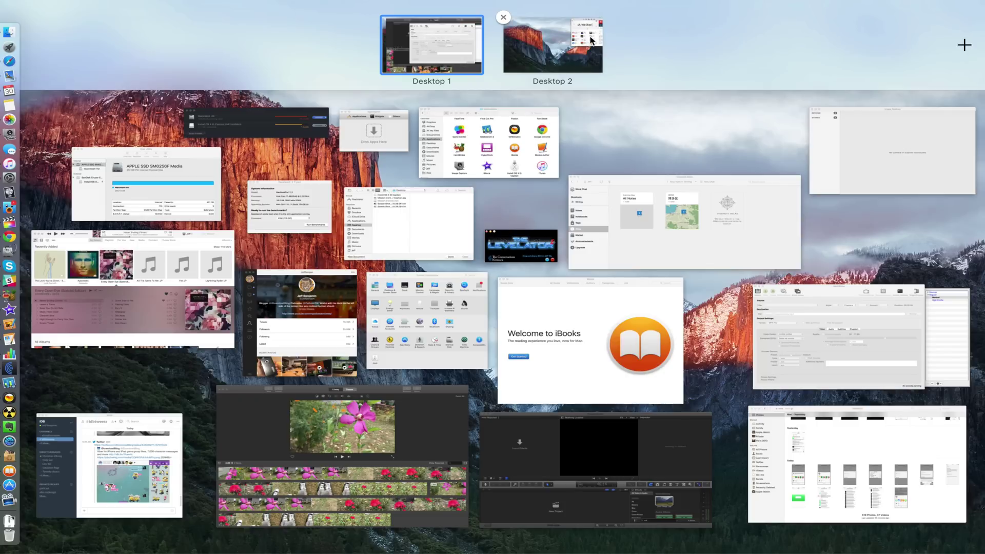
left_click(580, 42)
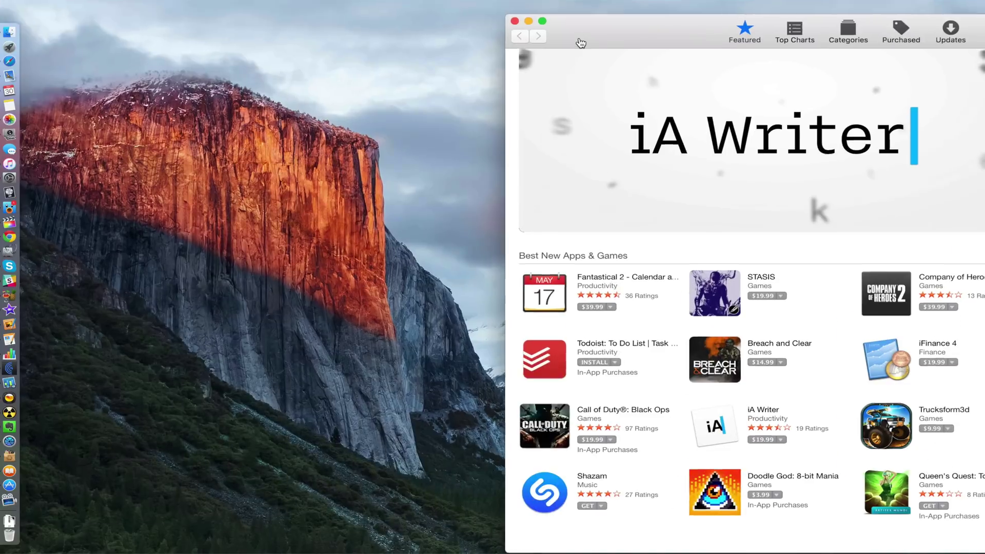
Toggle between the HandBrake desktop and Desktop 2 twice, ending on the App Store desktop.
key("ctrl+Left")
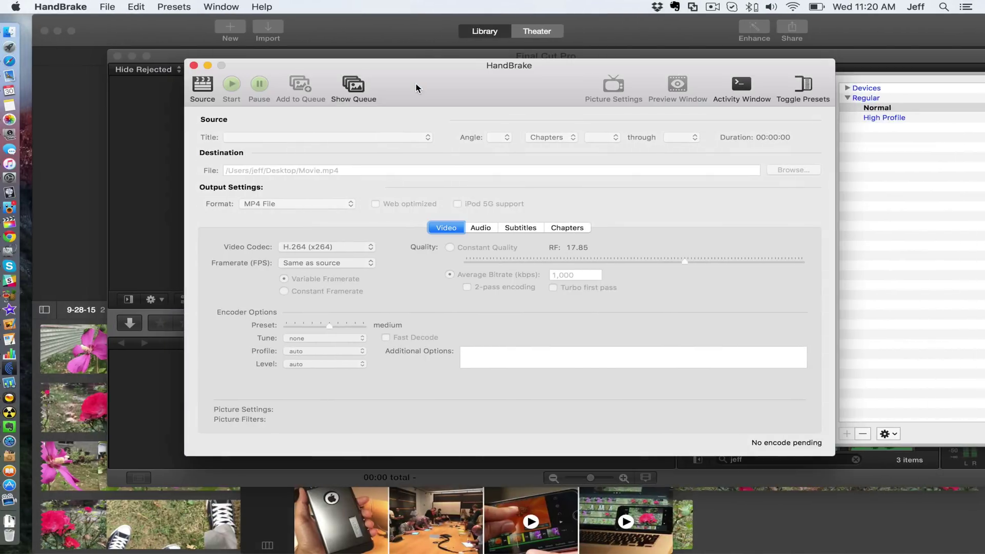
key("ctrl+Right")
key("ctrl+Left")
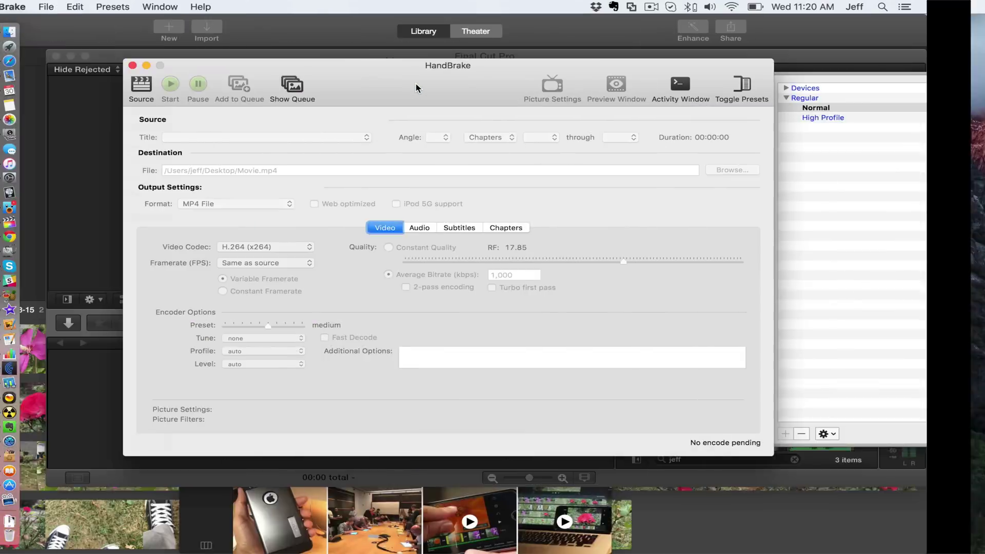
key("ctrl+Right")
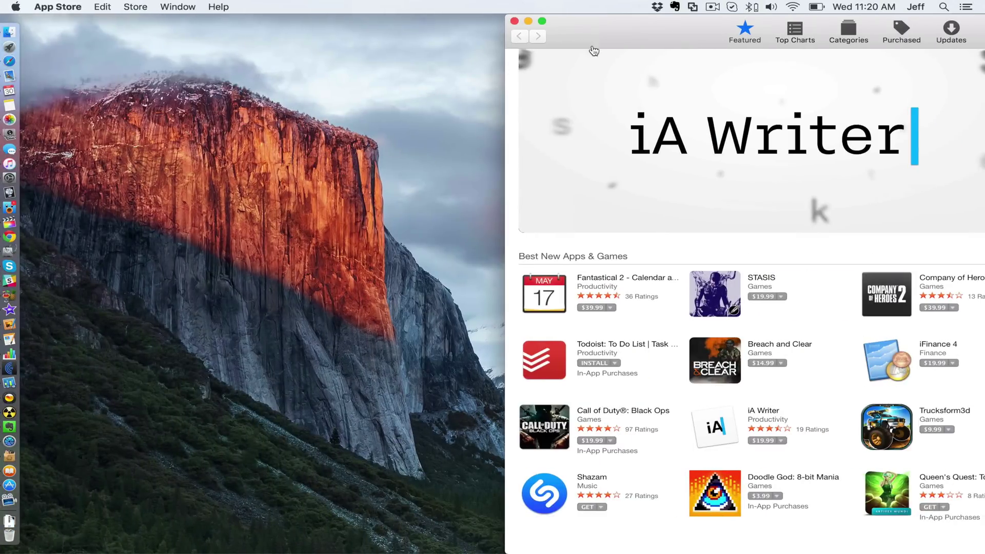
Drop the App Store window into its own full-screen space, shown beside Desktop 1 and Desktop 2.
left_click_drag(610, 42, 350, 41)
left_click(349, 40)
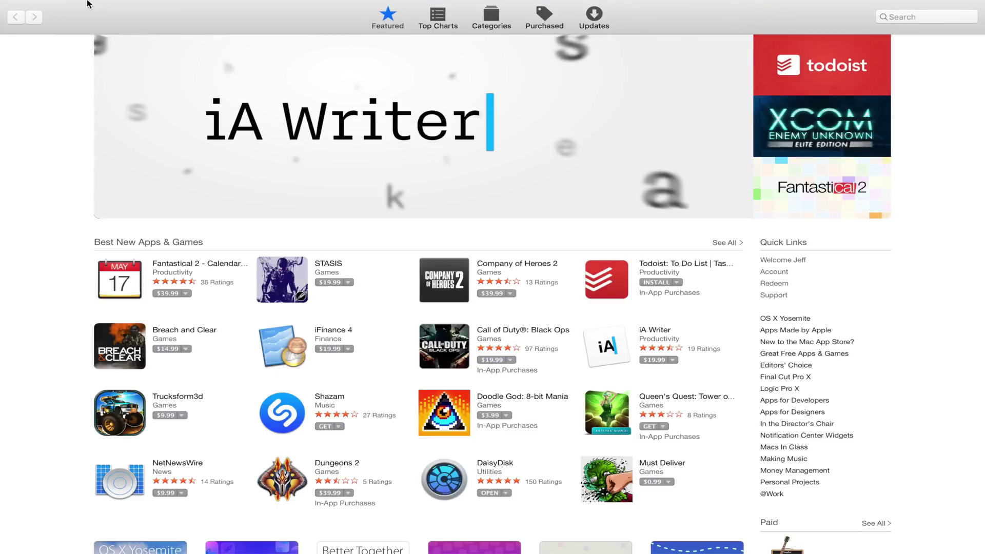
mouse_move(76, 5)
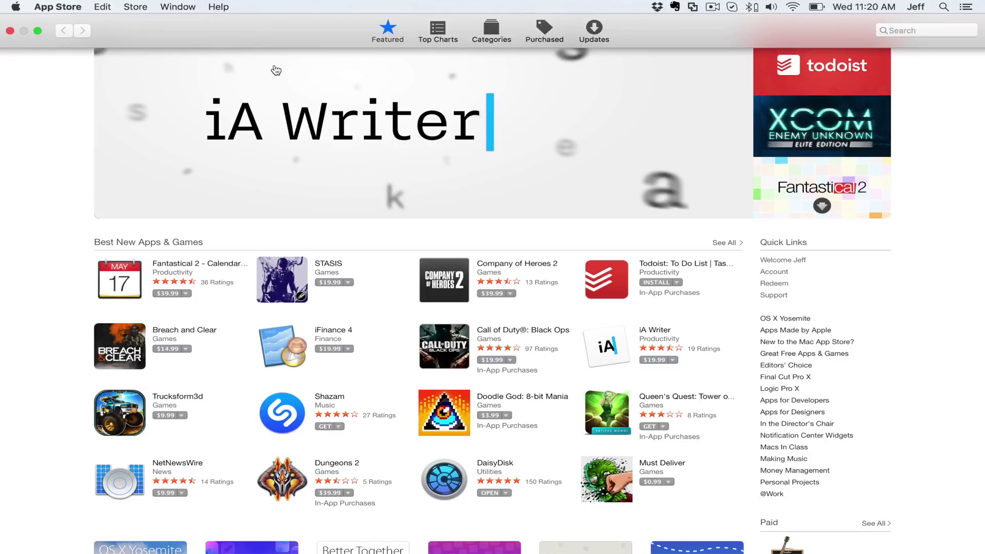
mouse_move(281, 5)
key("ctrl+Up")
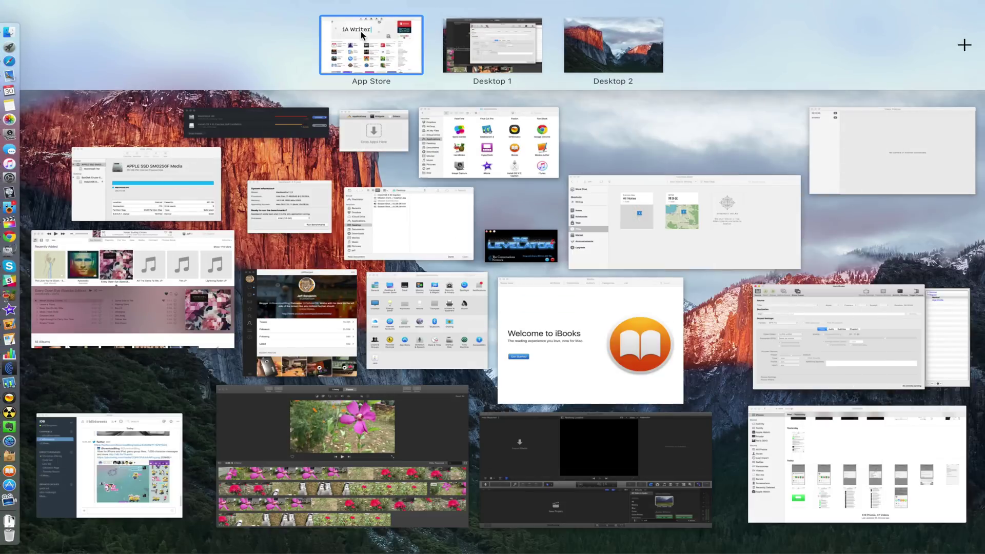
left_click(322, 18)
left_click_drag(575, 202, 641, 251)
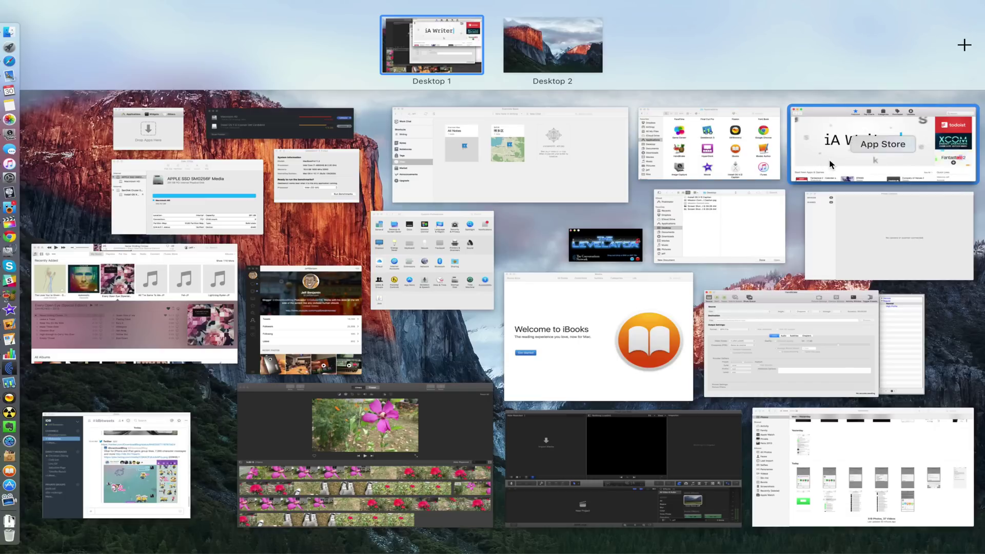
left_click_drag(850, 155, 358, 55)
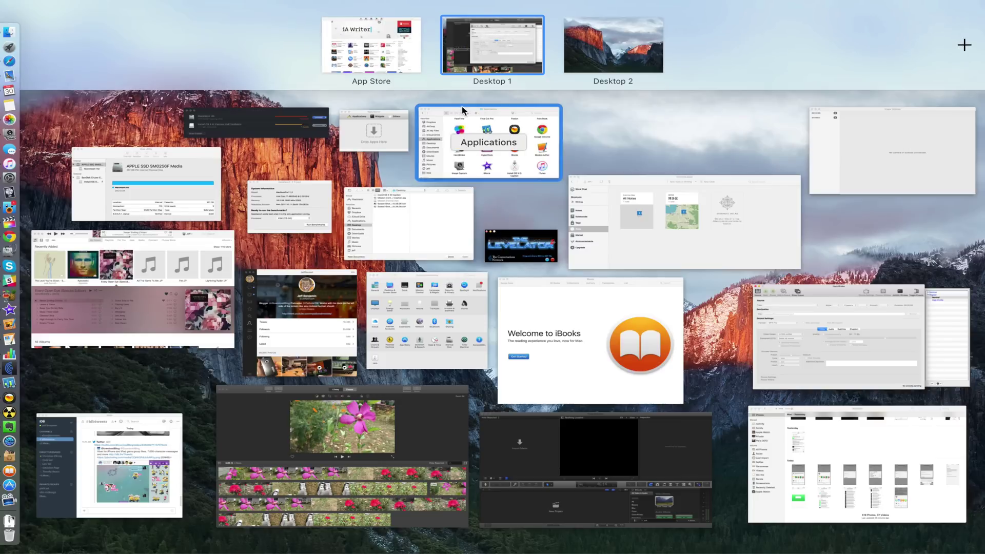
Drag the Finder Applications window onto the App Store space, then enter the Finder & App Store split view.
left_click(471, 119)
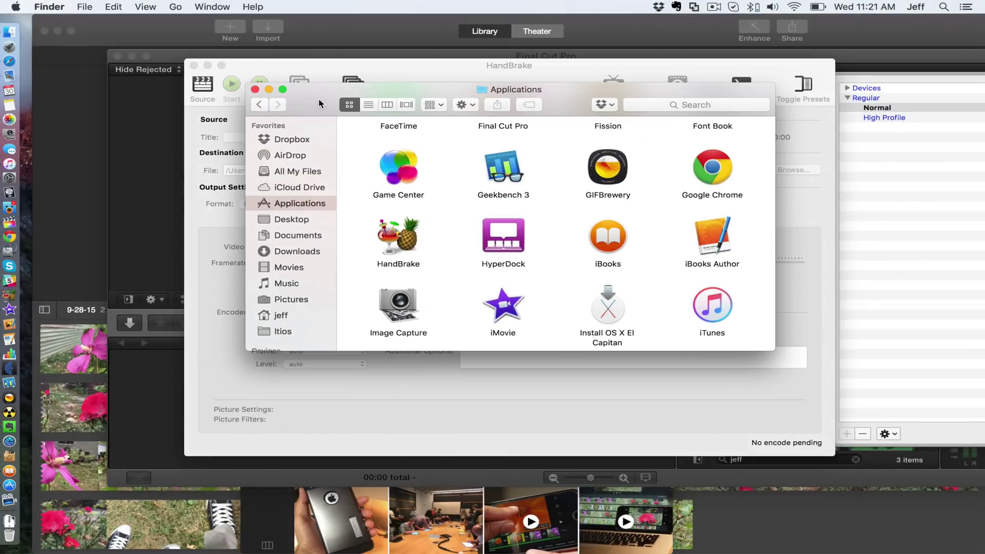
left_click_drag(318, 110, 338, 50)
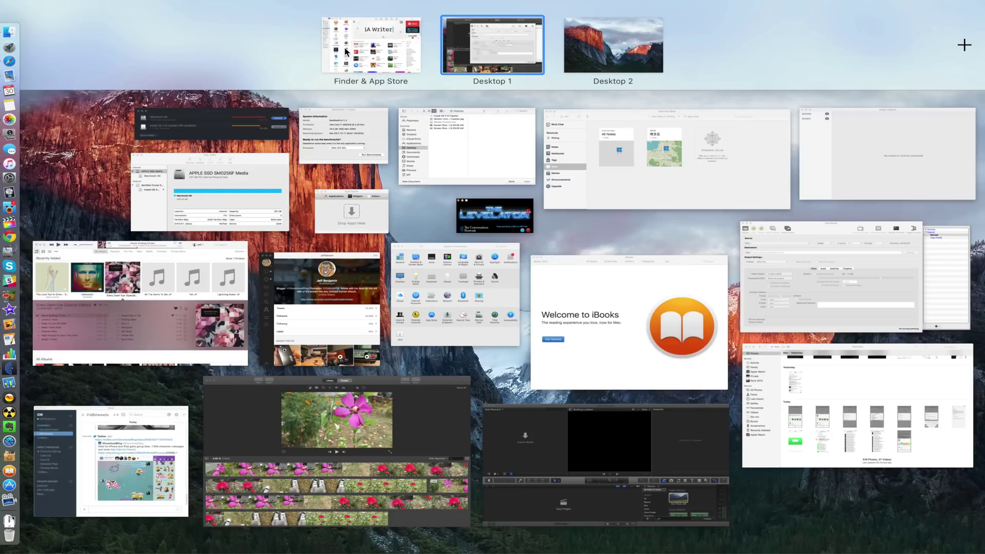
left_click(349, 55)
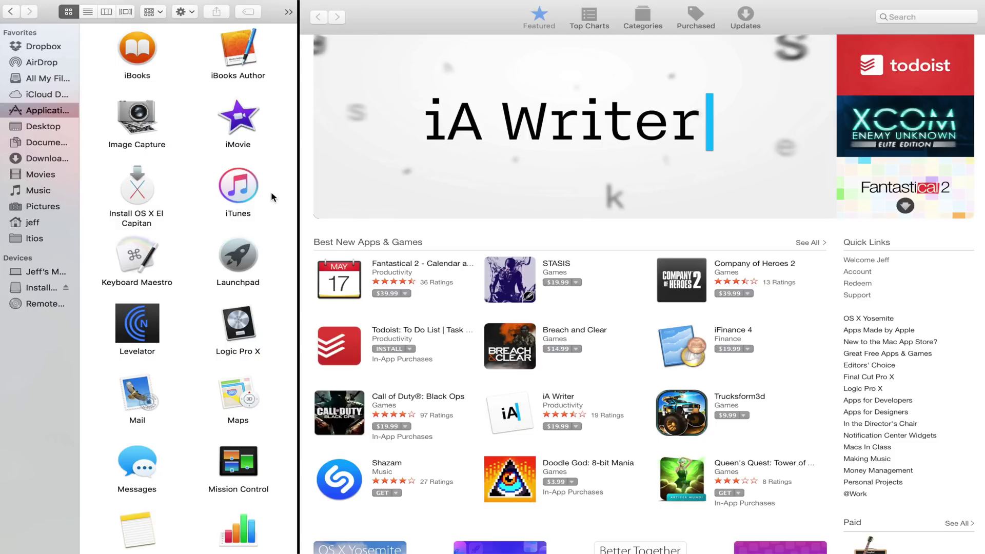
Flip between desktops, then exit the Finder & App Store split view, returning both windows to Desktop 1.
key("ctrl+Up")
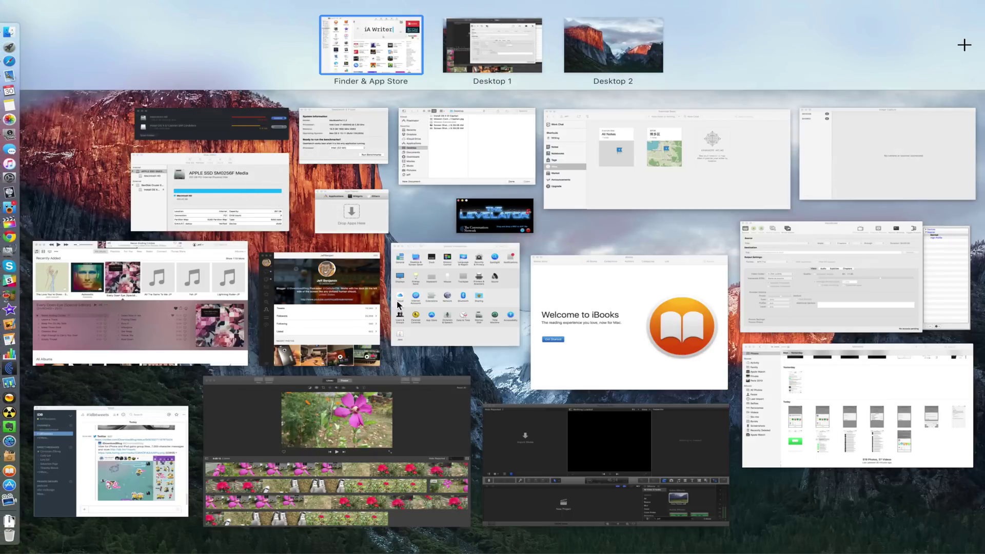
key("ctrl+Right")
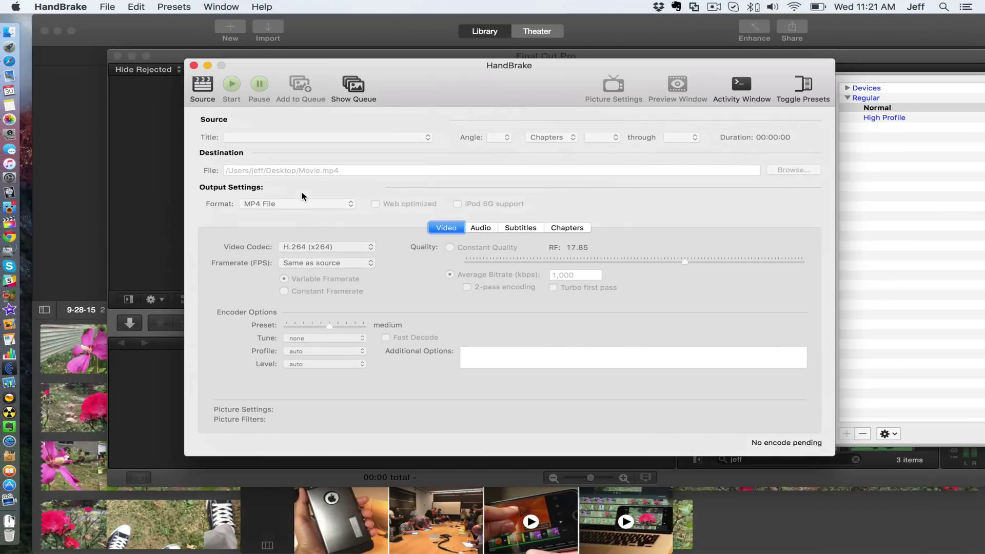
key("ctrl+Up")
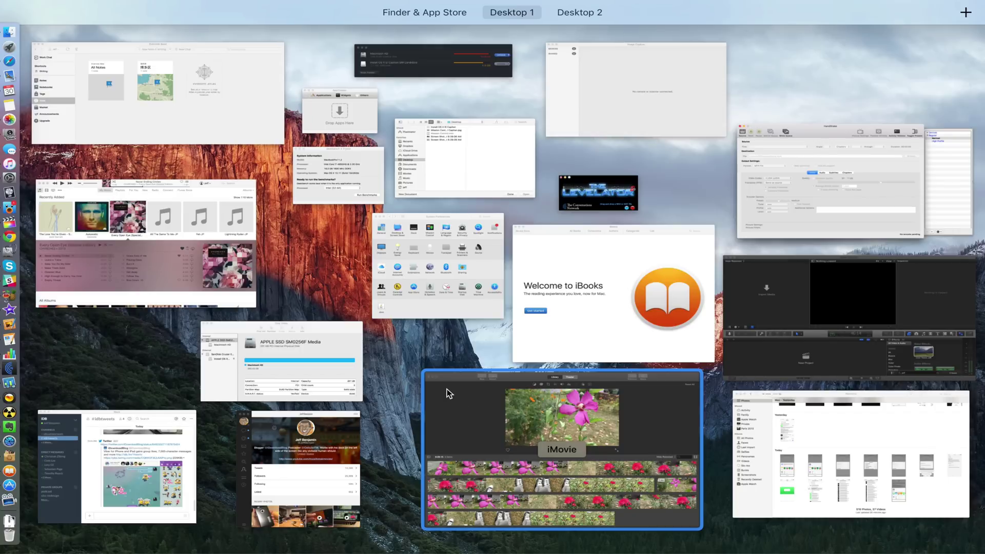
key("ctrl+Right")
key("ctrl+Left")
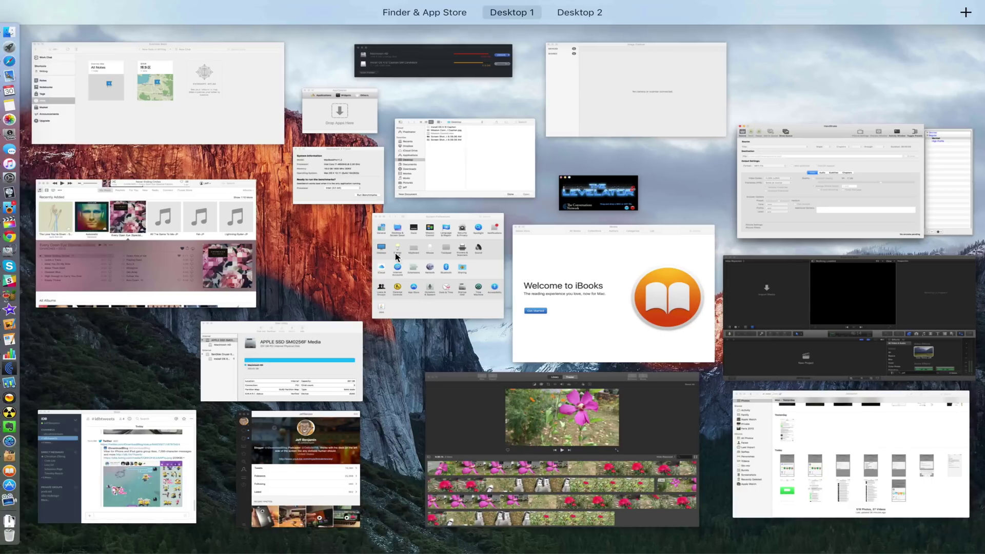
mouse_move(341, 12)
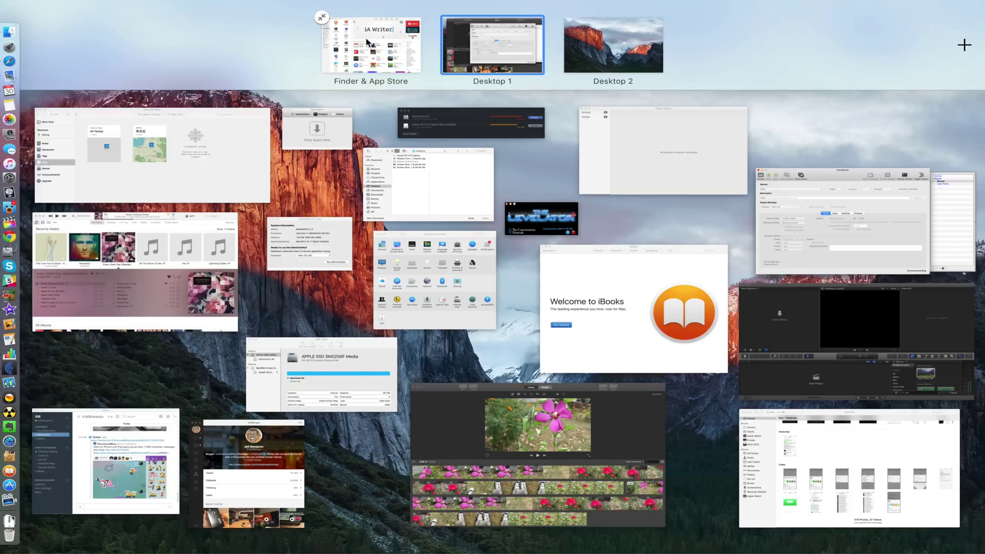
left_click(322, 17)
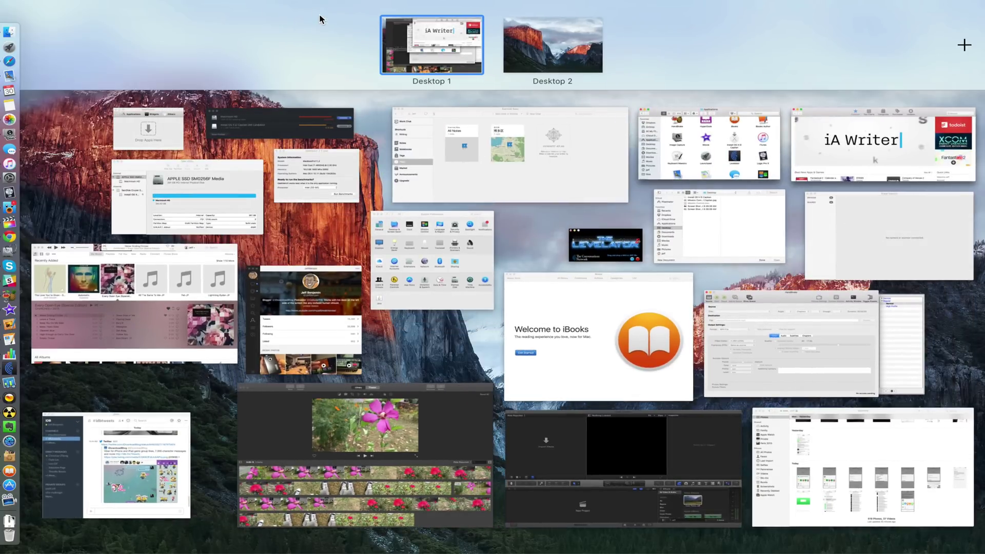